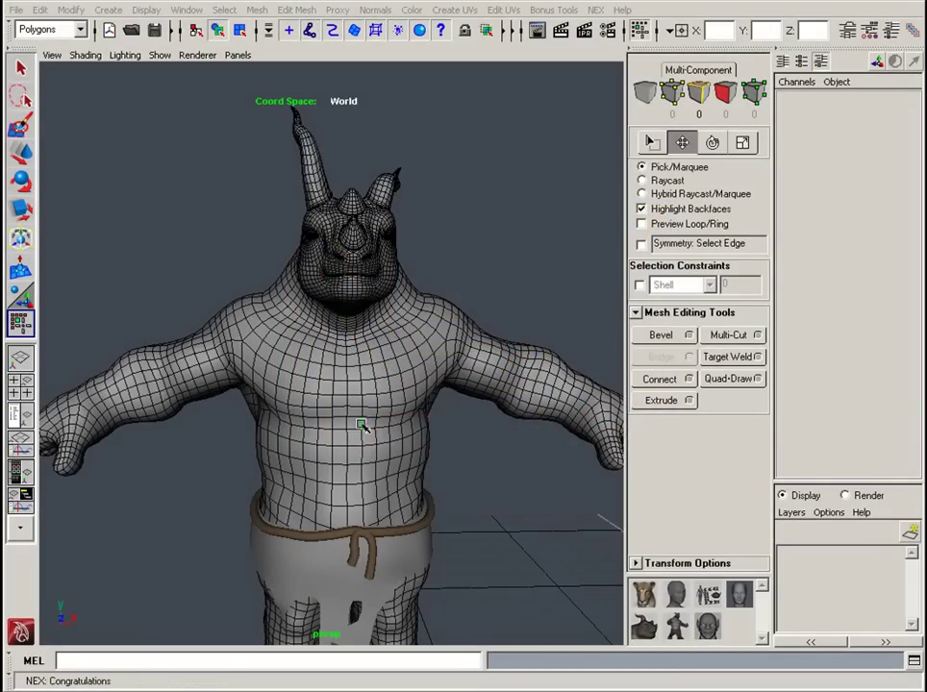
Step: Select the vertical edge loop down the middle of the horned character's body
alt+right_drag(361, 426, 375, 449)
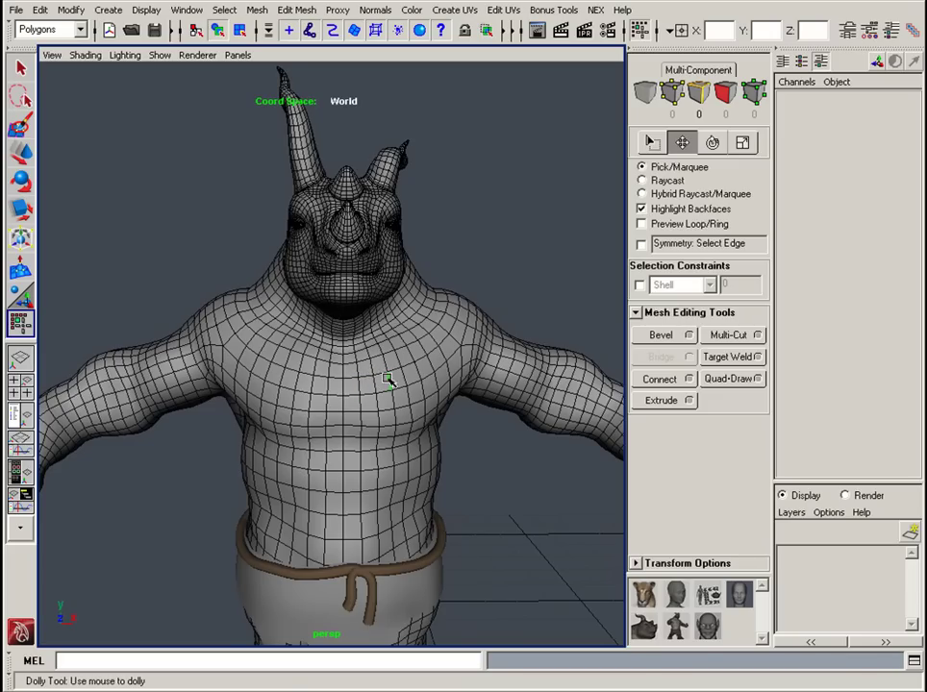
drag(390, 377, 325, 376)
drag(389, 370, 262, 252)
double_click(348, 407)
alt+drag(246, 298, 429, 365)
alt+right_drag(430, 365, 373, 364)
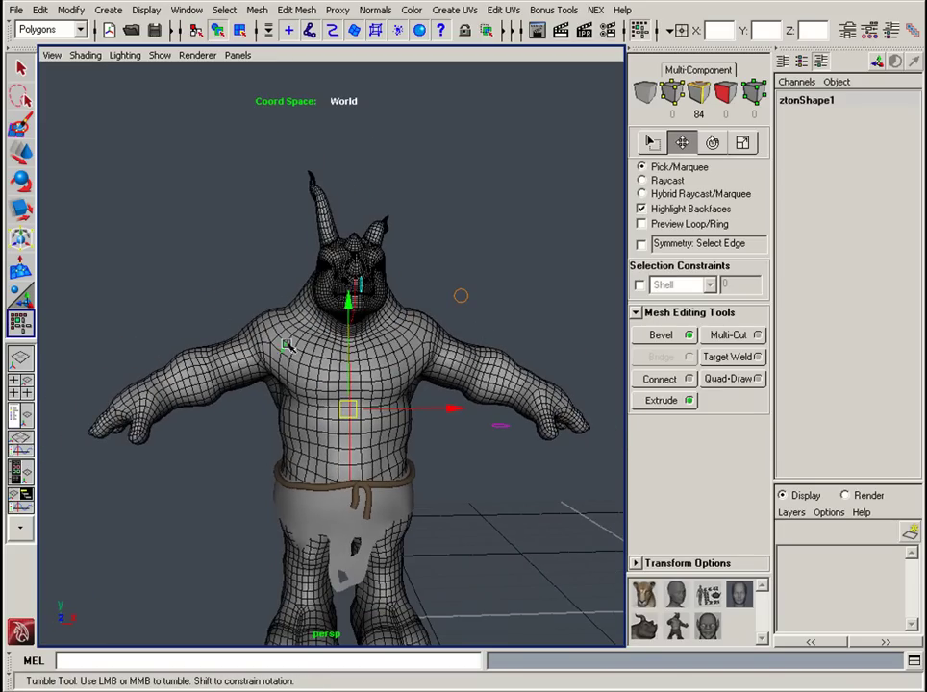
alt+drag(310, 359, 329, 375)
alt+right_drag(330, 375, 343, 383)
alt+drag(343, 382, 300, 367)
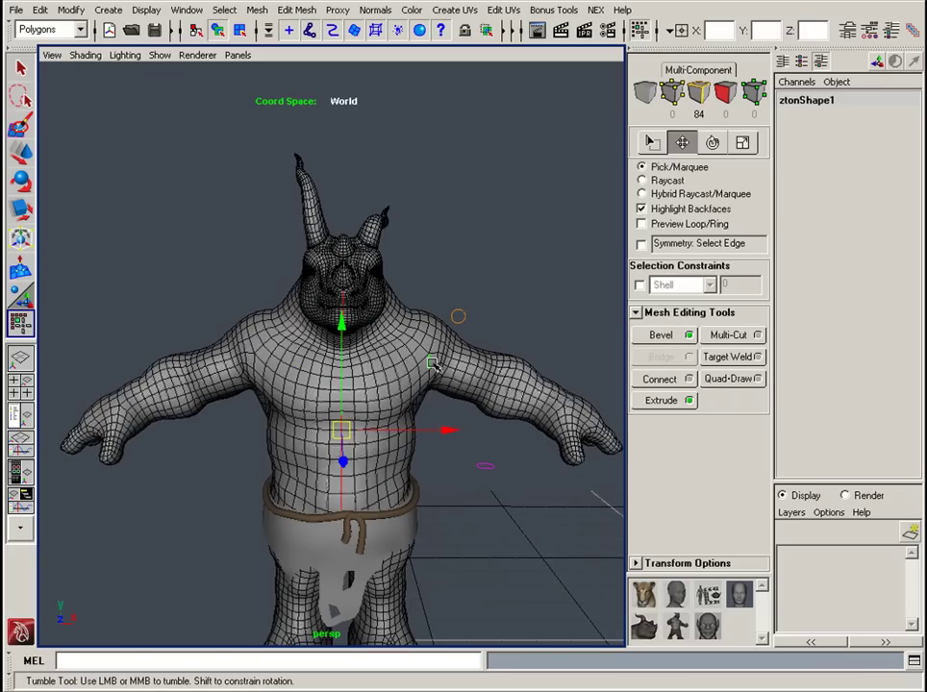
Step: Add the edges at the tips of the character's horns to the selection with symmetry off
alt+right_drag(389, 359, 417, 375)
alt+drag(416, 375, 454, 421)
alt+right_drag(480, 459, 428, 438)
drag(420, 325, 429, 360)
alt+drag(378, 397, 346, 394)
alt+drag(278, 386, 163, 220)
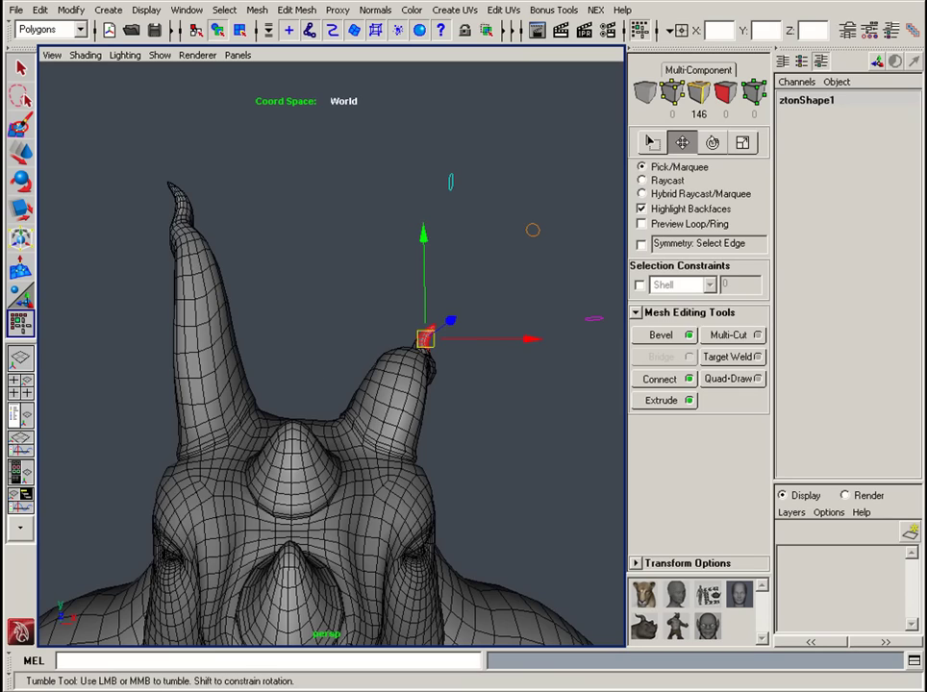
drag(144, 163, 180, 213)
Step: Activate symmetry on the character from its centre edge loop, and select the shorter horn's tip edges together with their mirrored edges
alt+right_drag(311, 385, 349, 489)
double_click(337, 545)
click(641, 243)
alt+right_drag(524, 309, 518, 385)
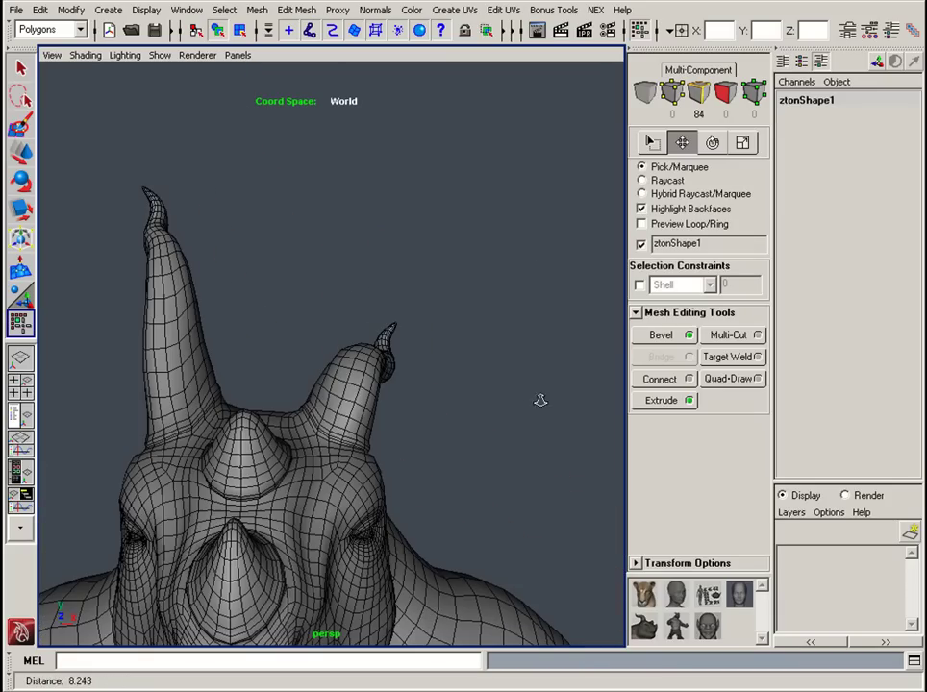
drag(412, 313, 371, 338)
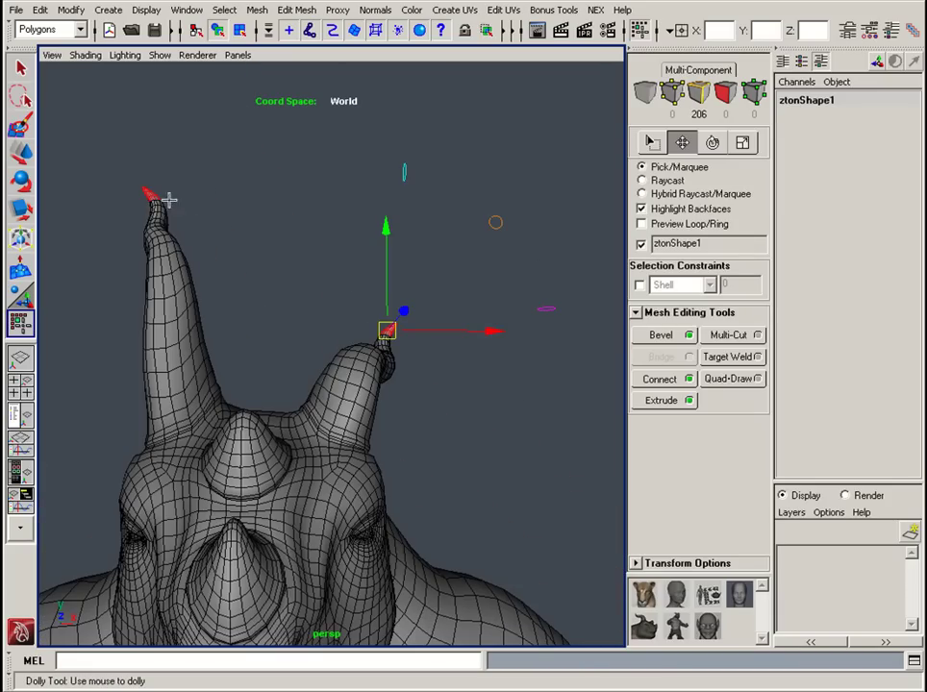
alt+right_drag(333, 464, 451, 318)
alt+right_drag(426, 362, 179, 373)
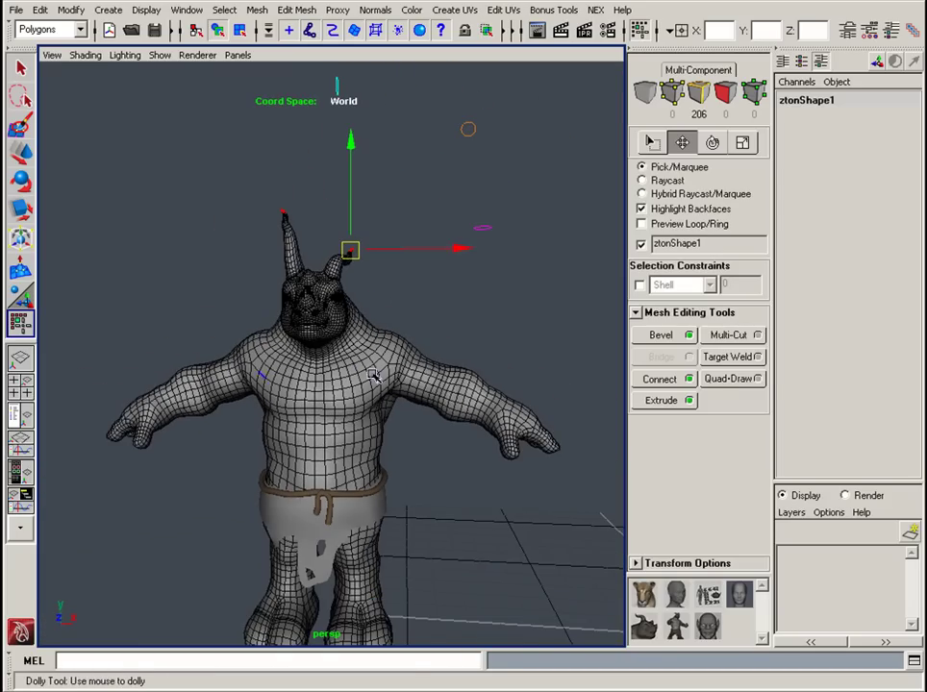
alt+right_drag(386, 393, 379, 329)
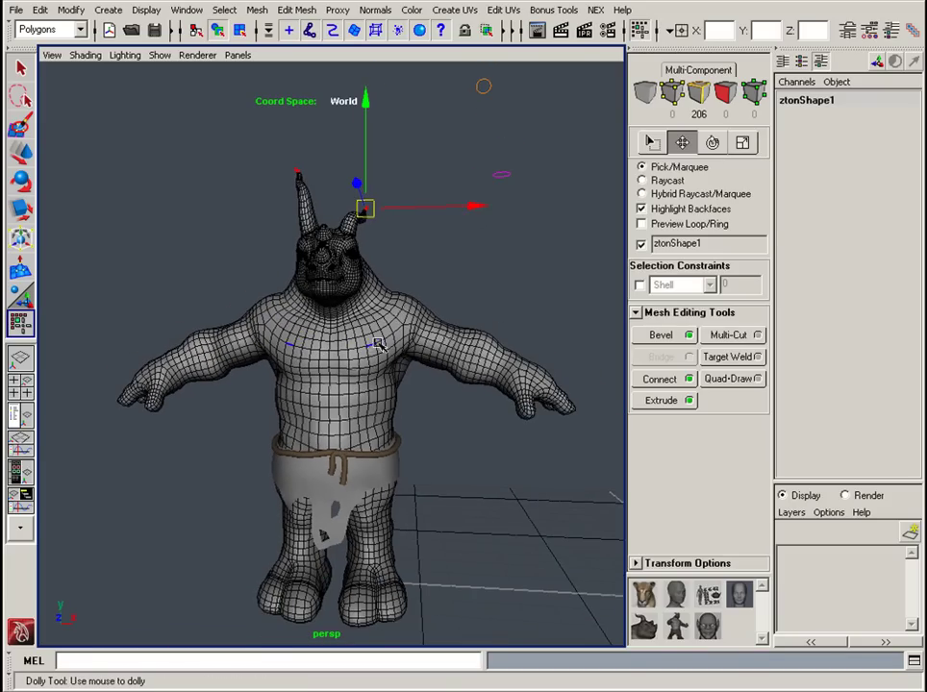
alt+drag(381, 342, 344, 299)
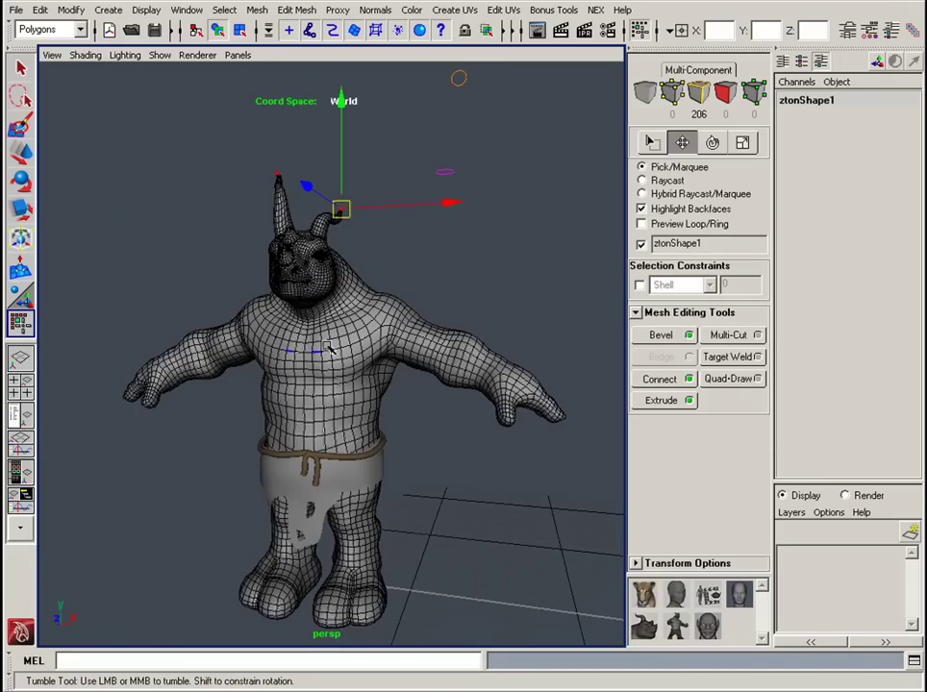
alt+right_drag(358, 340, 299, 346)
Step: Leave the character's component selection and create a polygon sphere on the grid beside it
key(w)
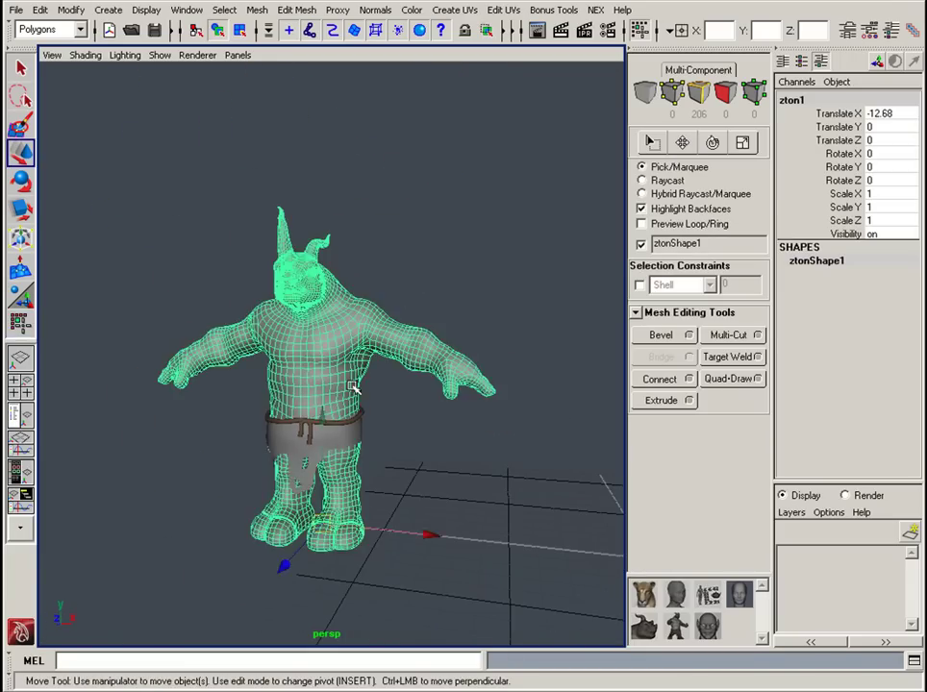
alt+middle_drag(468, 415, 368, 347)
click(449, 440)
shift+right_click(432, 431)
click(480, 432)
key(f)
Step: Switch the sphere to edge selection and activate symmetry from an edge on its centre line
alt+drag(465, 492, 362, 473)
right_drag(361, 472, 390, 309)
alt+drag(394, 431, 367, 454)
click(275, 341)
click(641, 244)
click(642, 244)
Step: Select an edge on the sphere's side and pull it outward symmetrically
alt+drag(425, 339, 565, 315)
click(462, 345)
alt+right_drag(511, 338, 377, 351)
Step: Duplicate the sphere with the copy at Translate Z -2.455, and combine both spheres into one mesh
key(w)
alt+right_drag(333, 380, 274, 383)
alt+middle_drag(324, 384, 382, 406)
alt+drag(383, 407, 394, 386)
key(ctrl+d)
drag(352, 434, 203, 504)
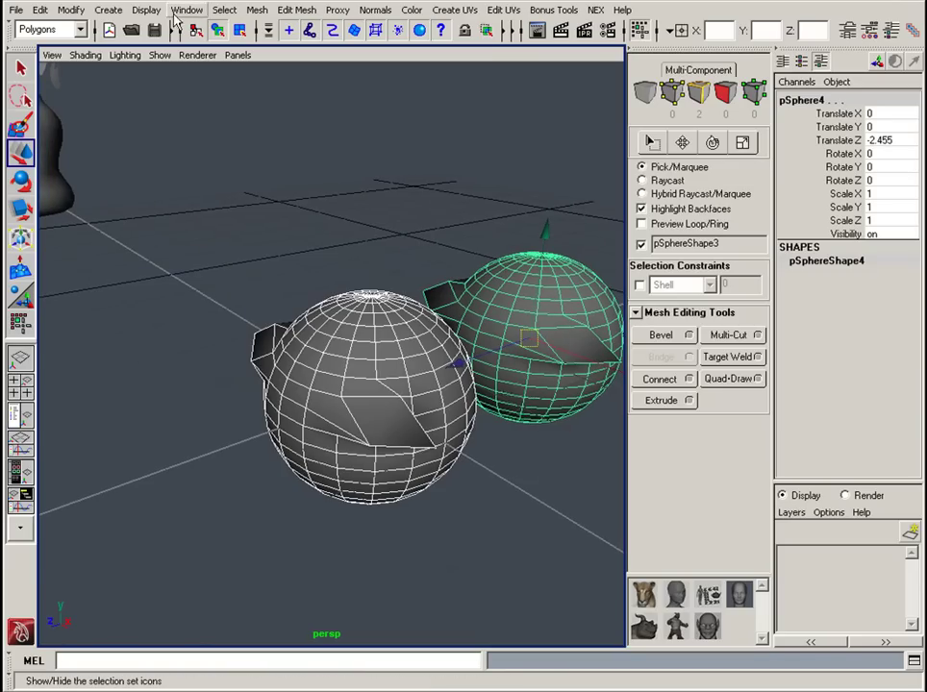
click(227, 9)
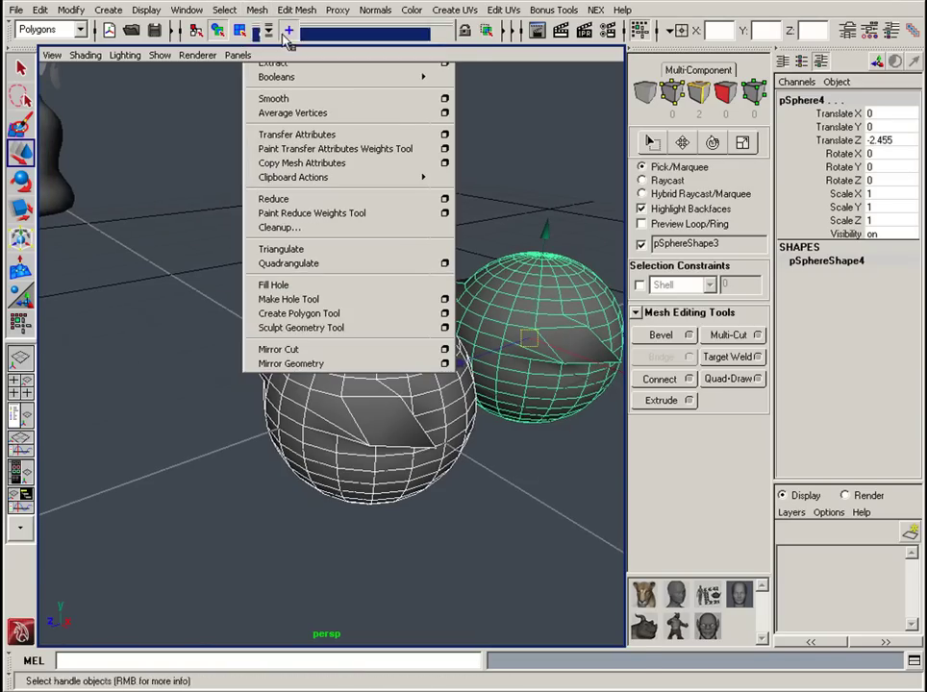
click(280, 29)
Step: Try to activate symmetry on the combined mesh from an edge on the front sphere
alt+drag(384, 366, 396, 390)
key(y)
alt+right_drag(396, 389, 415, 398)
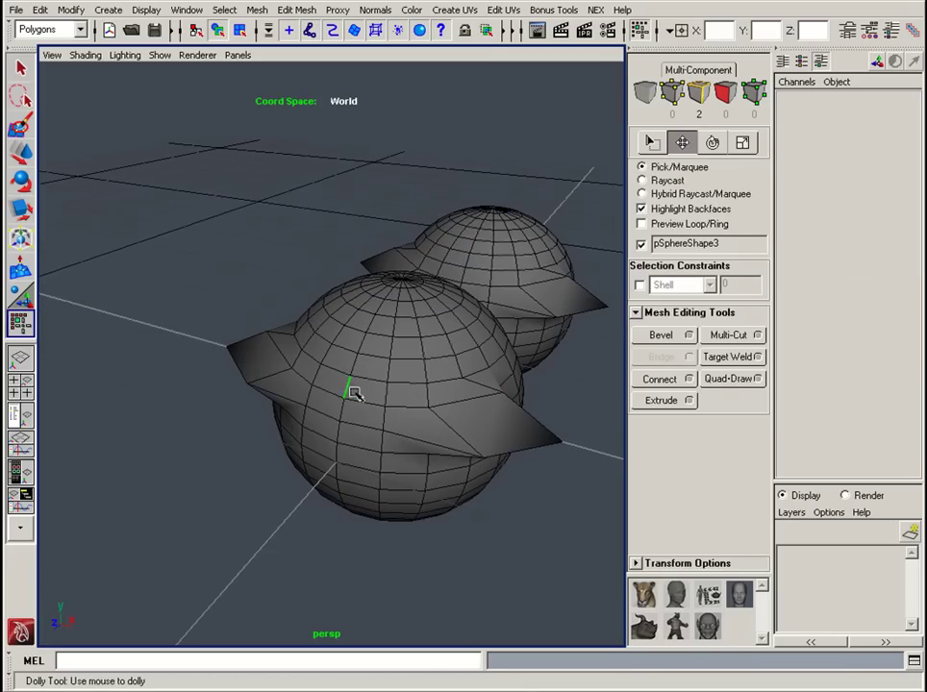
click(350, 388)
click(641, 244)
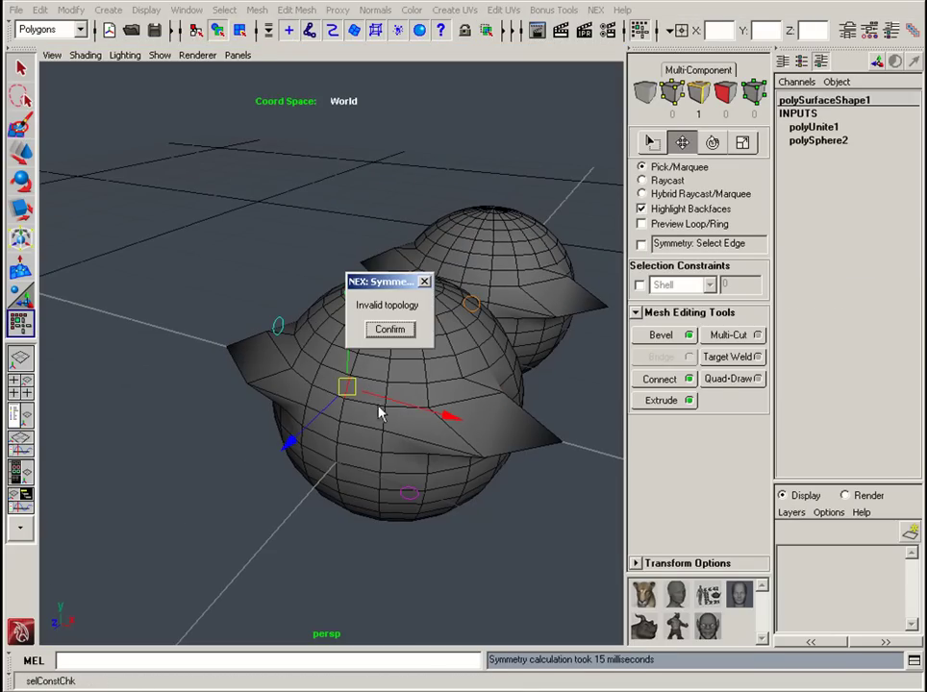
click(424, 283)
Step: Return to object selection and delete the combined sphere mesh
alt+drag(424, 288, 375, 346)
alt+right_drag(352, 428, 385, 415)
alt+drag(410, 337, 358, 355)
alt+right_drag(359, 355, 336, 377)
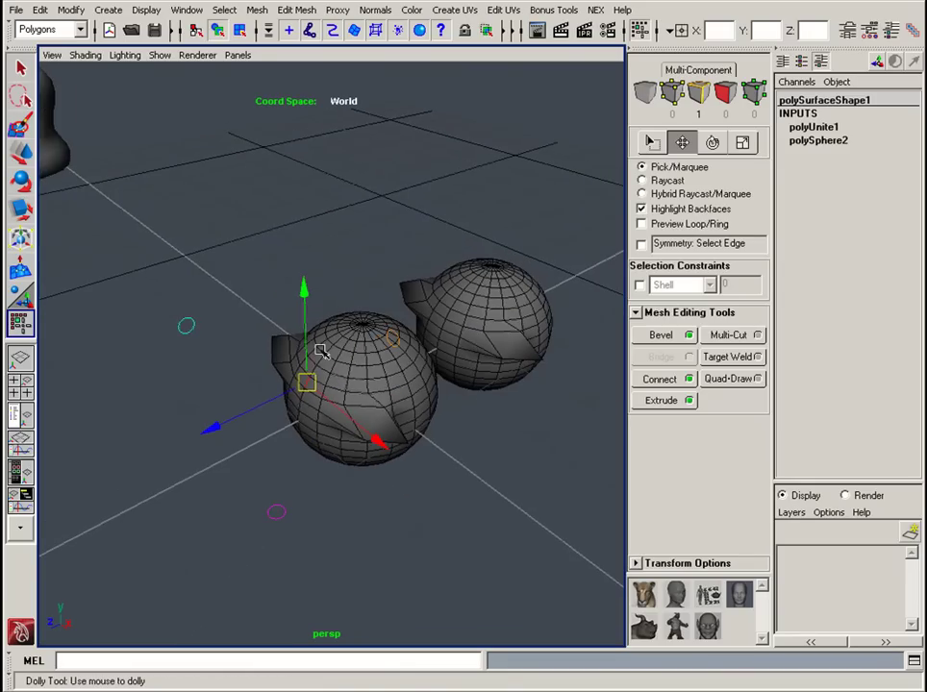
key(w)
click(519, 273)
alt+drag(325, 469, 407, 432)
key(Delete)
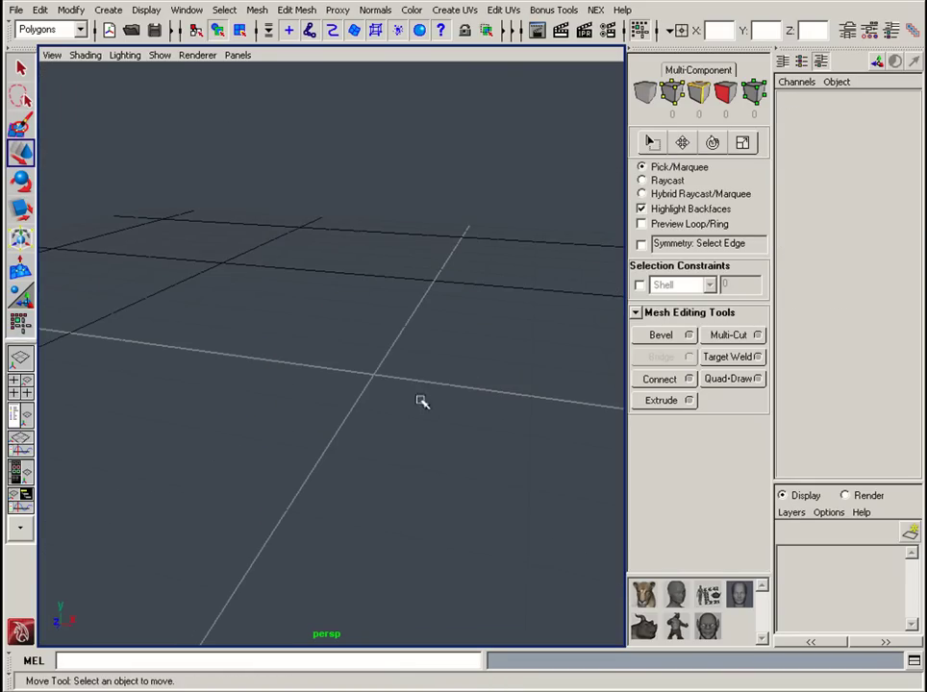
Step: Create a polygon cube at the grid's centre
shift+right_drag(402, 354, 451, 442)
alt+drag(402, 448, 398, 267)
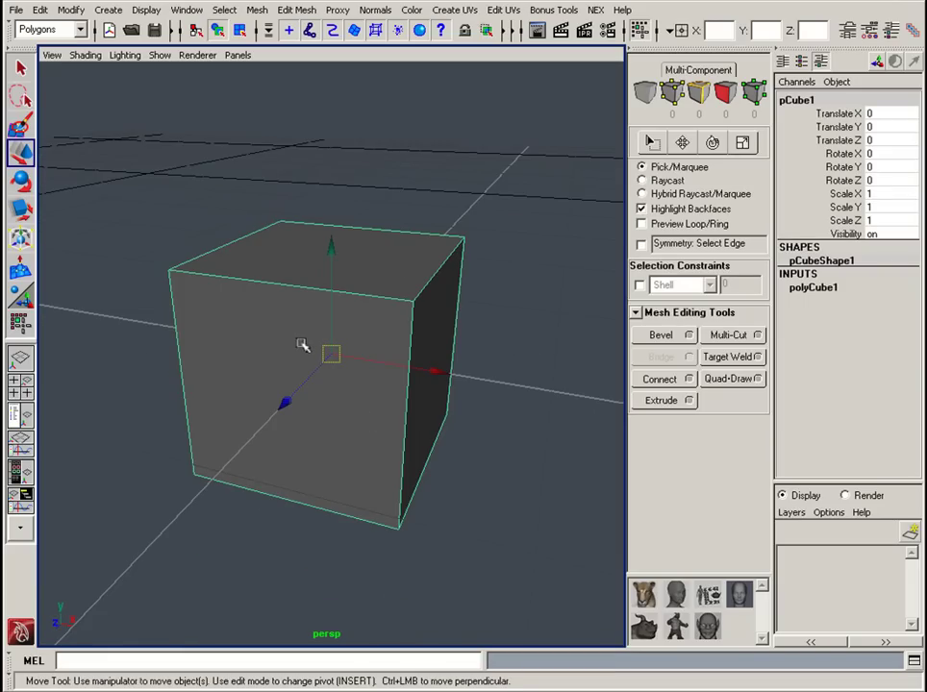
alt+drag(360, 435, 331, 415)
Step: Split the cube through its middle from the top front edge using Connect with one segment and a slide of 0.5
key(F10)
click(366, 279)
click(660, 379)
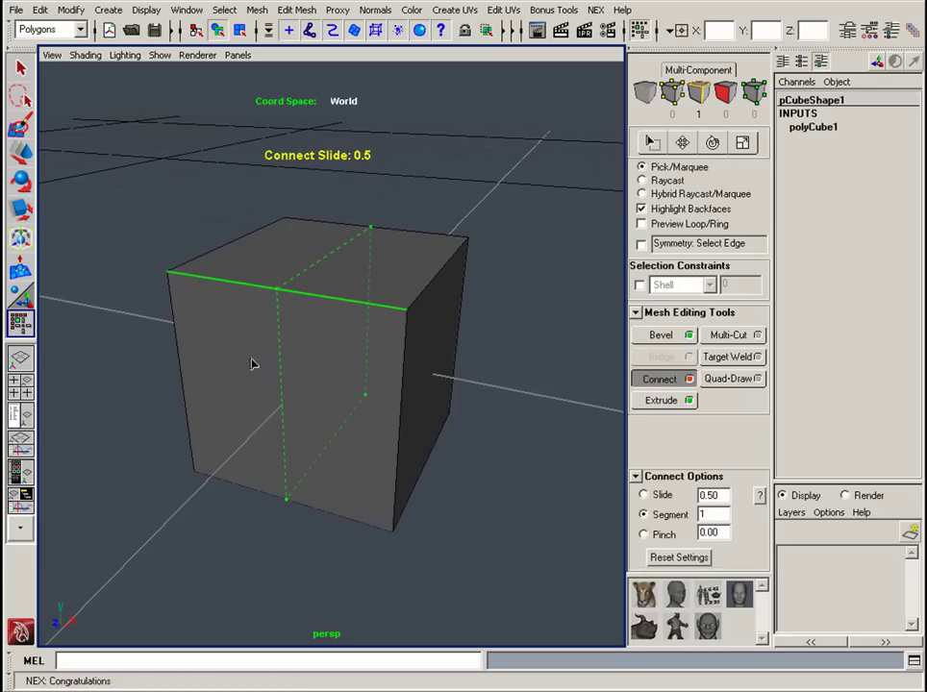
alt+drag(252, 392, 383, 181)
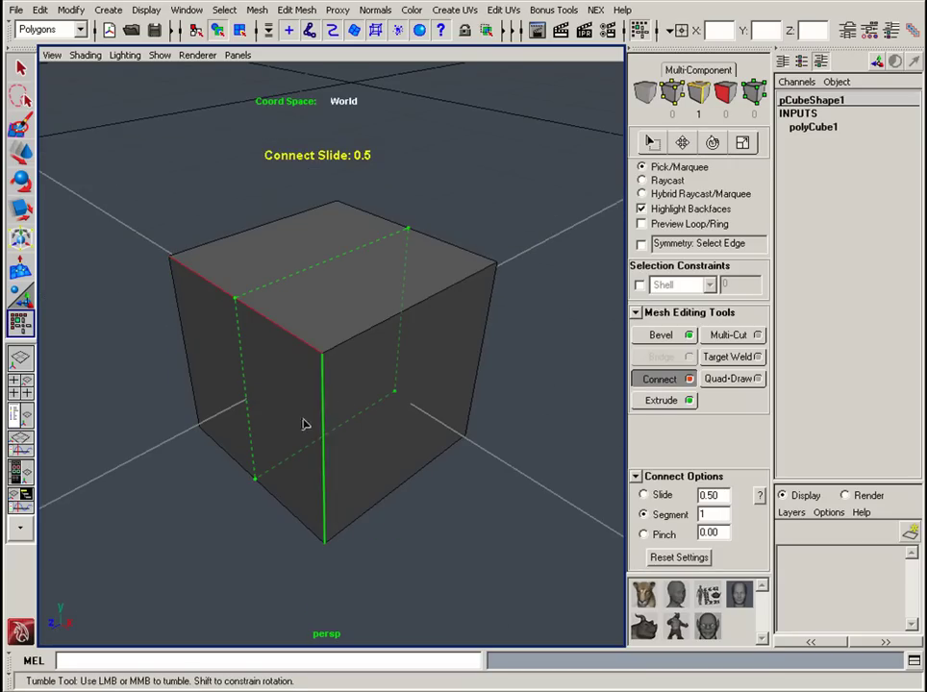
alt+drag(304, 428, 410, 310)
key(Return)
Step: Return to object selection and delete the split cube
alt+drag(366, 417, 361, 426)
ctrl+shift+right_drag(344, 433, 343, 472)
drag(344, 471, 330, 518)
alt+drag(391, 459, 294, 416)
alt+drag(259, 350, 288, 426)
key(F8)
key(w)
alt+drag(301, 483, 395, 409)
key(Delete)
Step: Create a new polygon cube and set its width, height and depth subdivisions to 2
shift+right_drag(367, 342, 351, 432)
alt+right_drag(381, 397, 447, 415)
alt+drag(447, 415, 404, 415)
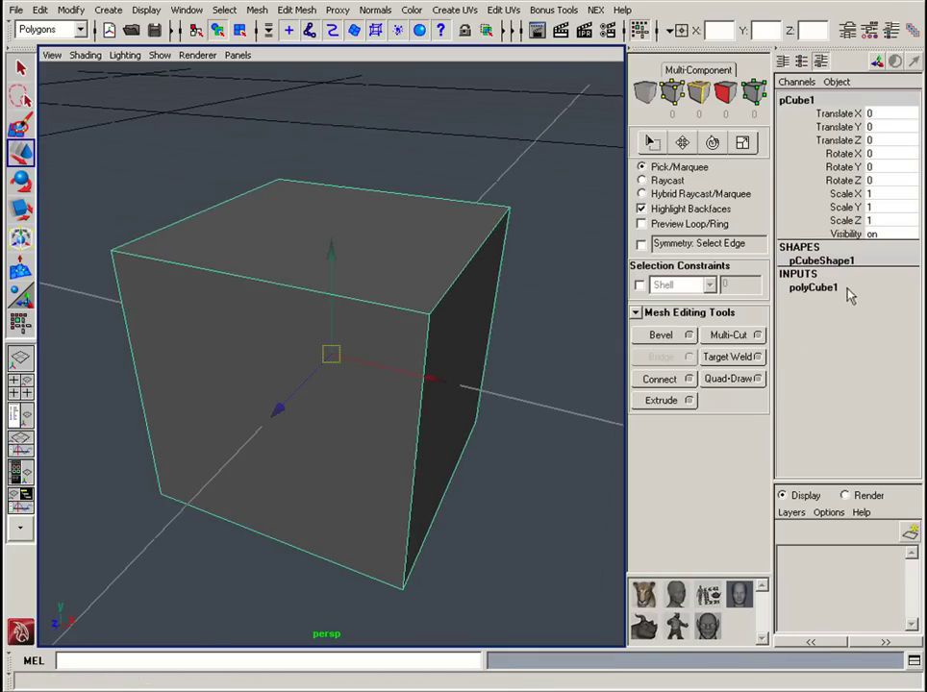
click(817, 287)
drag(822, 340, 825, 367)
alt+drag(484, 397, 357, 418)
middle_drag(357, 419, 366, 399)
alt+drag(366, 399, 452, 384)
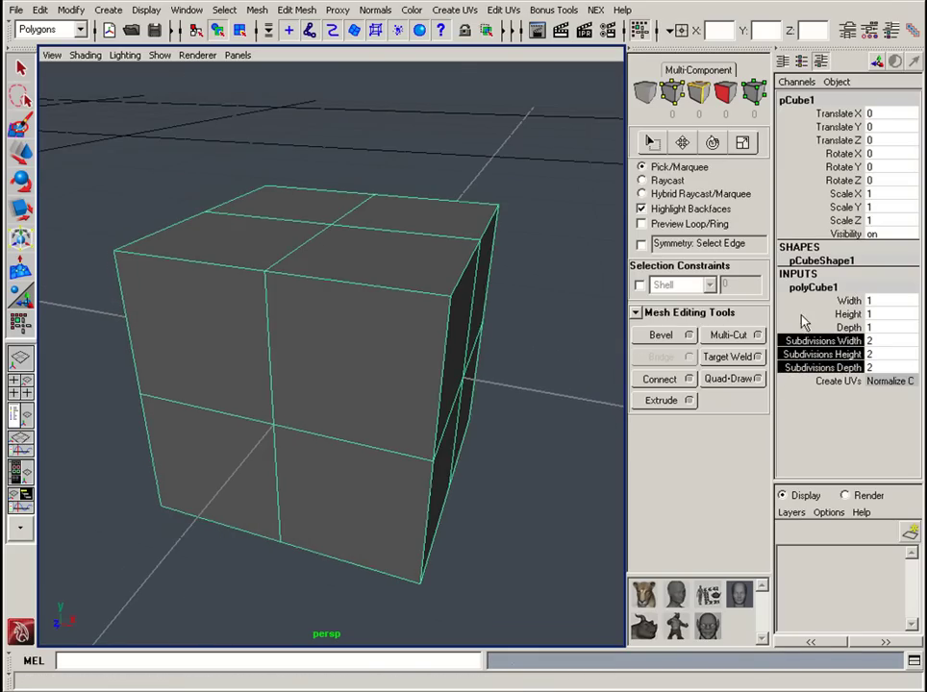
Step: Select the upper middle edge on the cube's front face and activate symmetry from it
alt+drag(314, 290, 306, 384)
alt+drag(440, 263, 277, 462)
key(w)
click(254, 354)
alt+drag(271, 385, 246, 391)
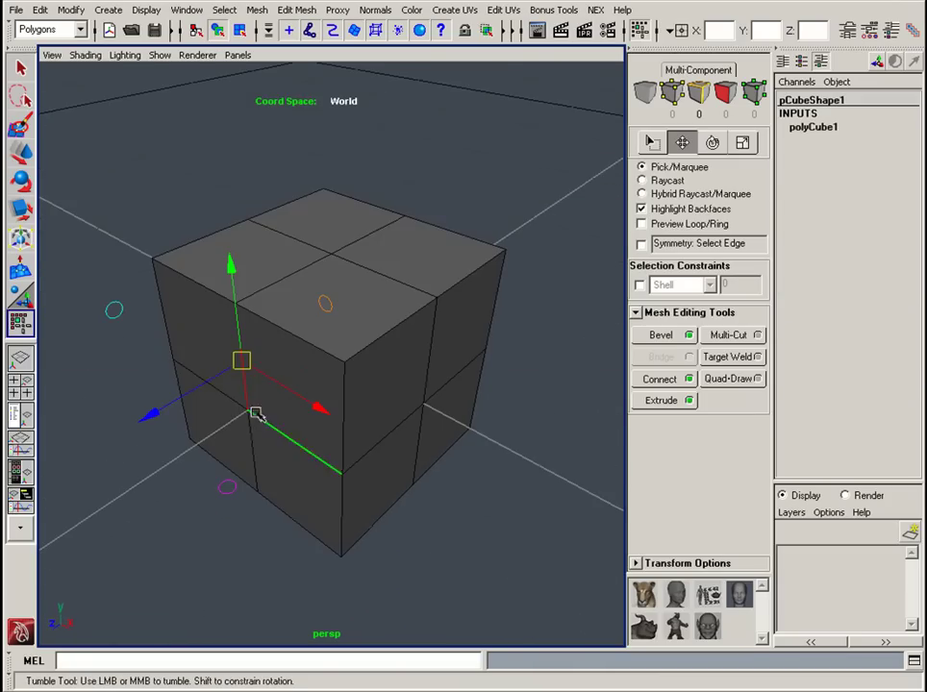
click(308, 421)
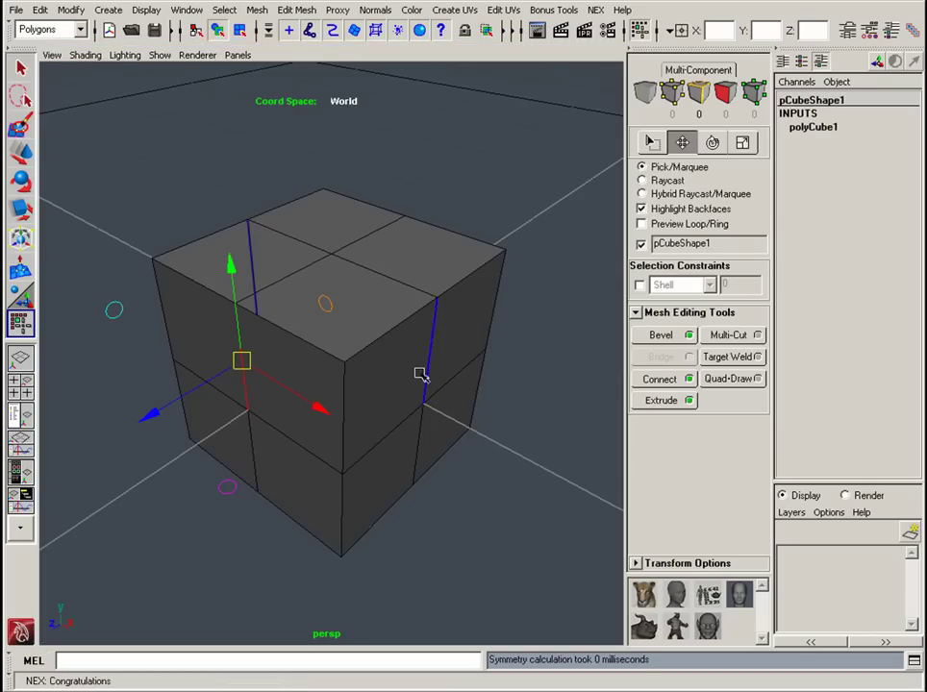
Step: Select the cube's upper front corner edge with its mirrored counterpart and try moving the pair along the X axis
alt+drag(308, 421, 399, 418)
click(399, 418)
alt+drag(412, 496, 366, 469)
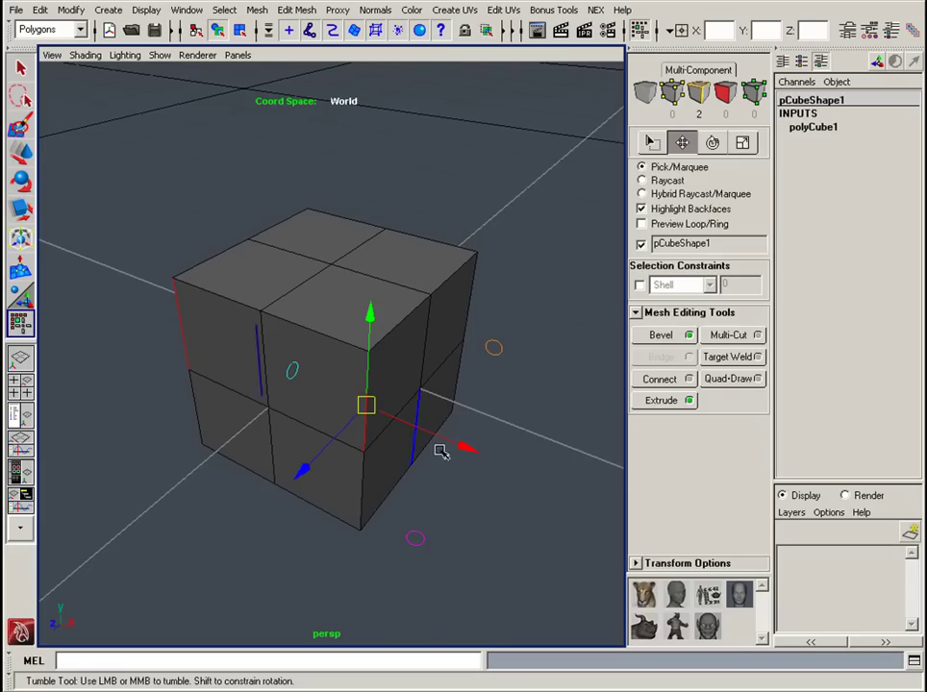
mouse_move(416, 545)
middle_down()
mouse_move(436, 557)
mouse_move(474, 521)
mouse_move(407, 563)
mouse_move(483, 529)
mouse_move(526, 544)
mouse_move(420, 546)
middle_up()
alt+drag(420, 546, 479, 515)
drag(552, 429, 578, 437)
alt+drag(509, 460, 461, 473)
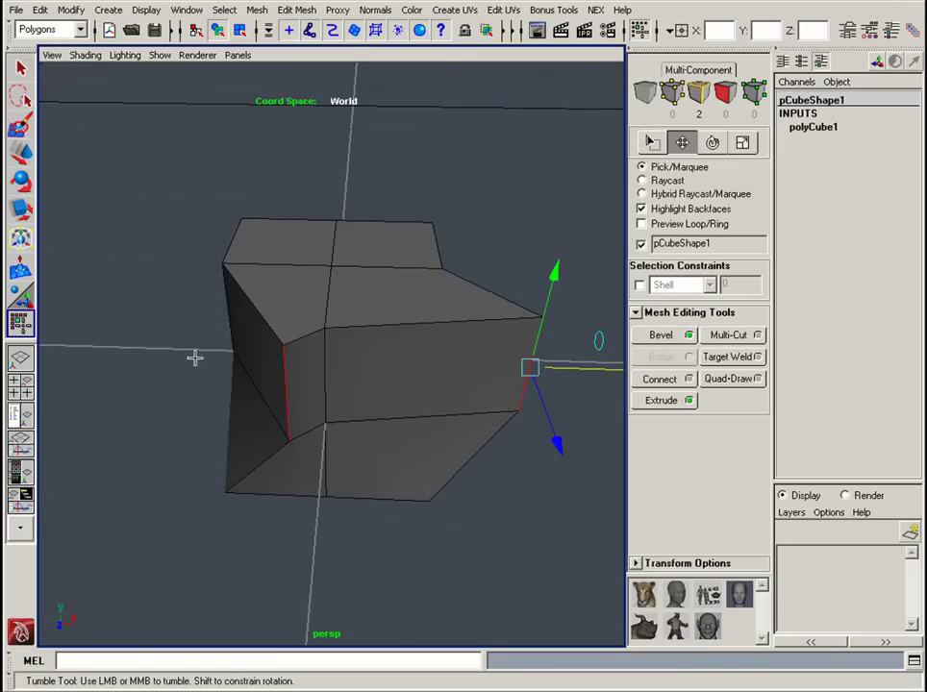
alt+right_drag(408, 435, 317, 444)
alt+drag(356, 389, 246, 408)
alt+right_drag(246, 408, 472, 347)
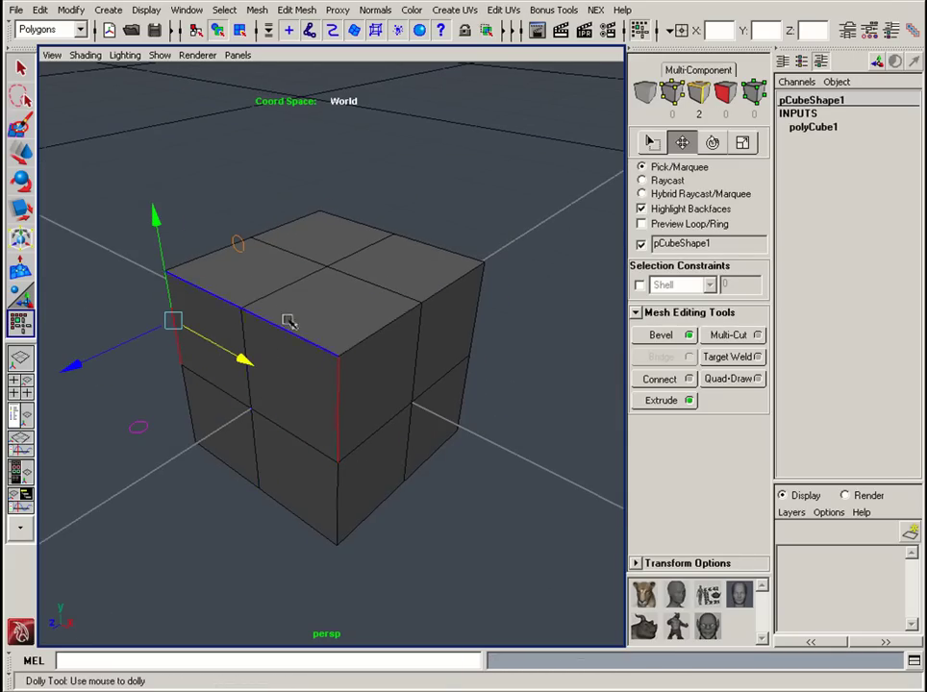
Step: Turn symmetry off, pull the front face's upper middle edge outward along Z, and reactivate symmetry from that edge
alt+drag(295, 447, 262, 433)
click(264, 421)
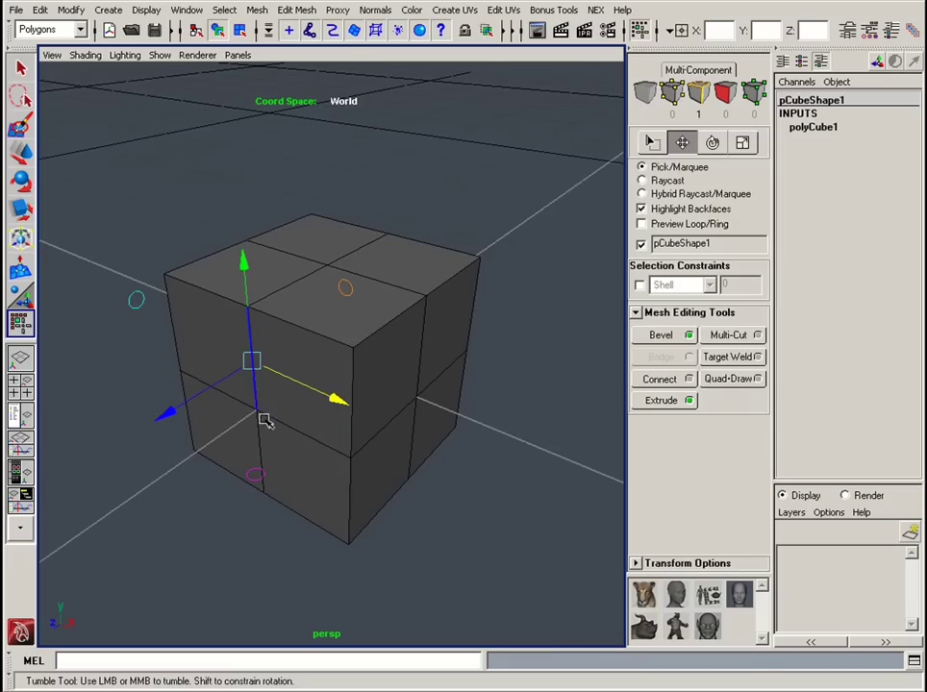
click(641, 243)
alt+drag(213, 386, 154, 403)
alt+drag(197, 563, 165, 379)
click(641, 243)
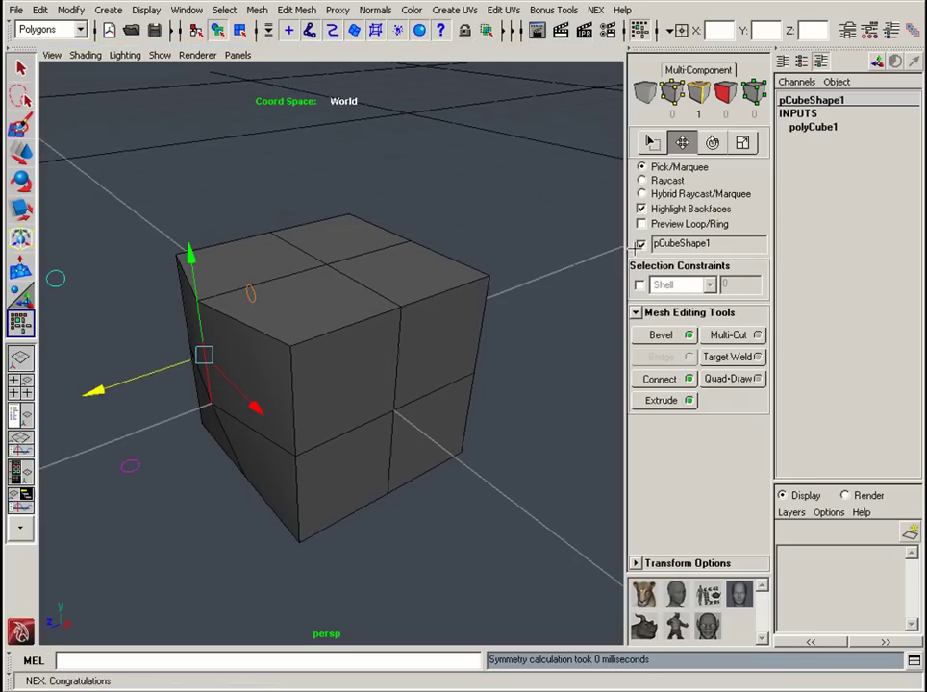
Step: Select the upper front corner edge with its mirrored counterpart and reposition the pair symmetrically along X and Z
click(322, 442)
alt+drag(325, 460, 400, 462)
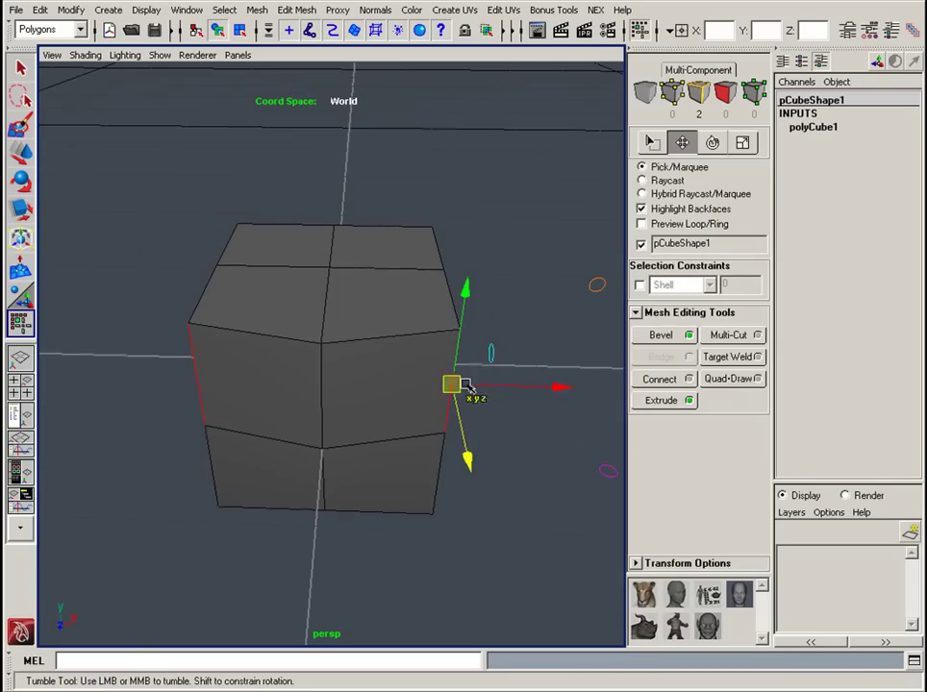
alt+drag(467, 385, 246, 404)
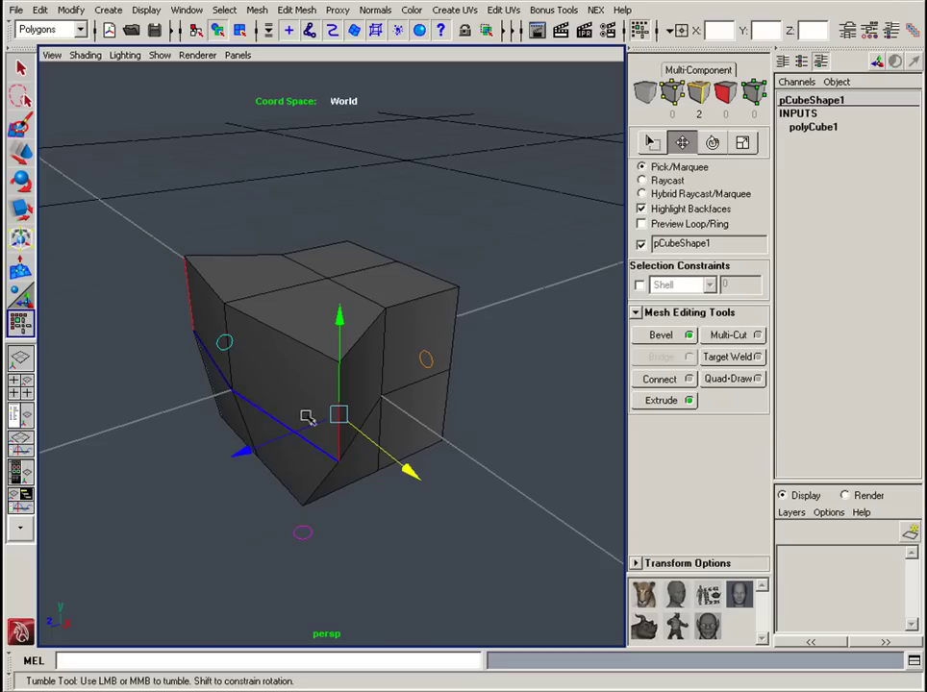
alt+drag(304, 419, 248, 463)
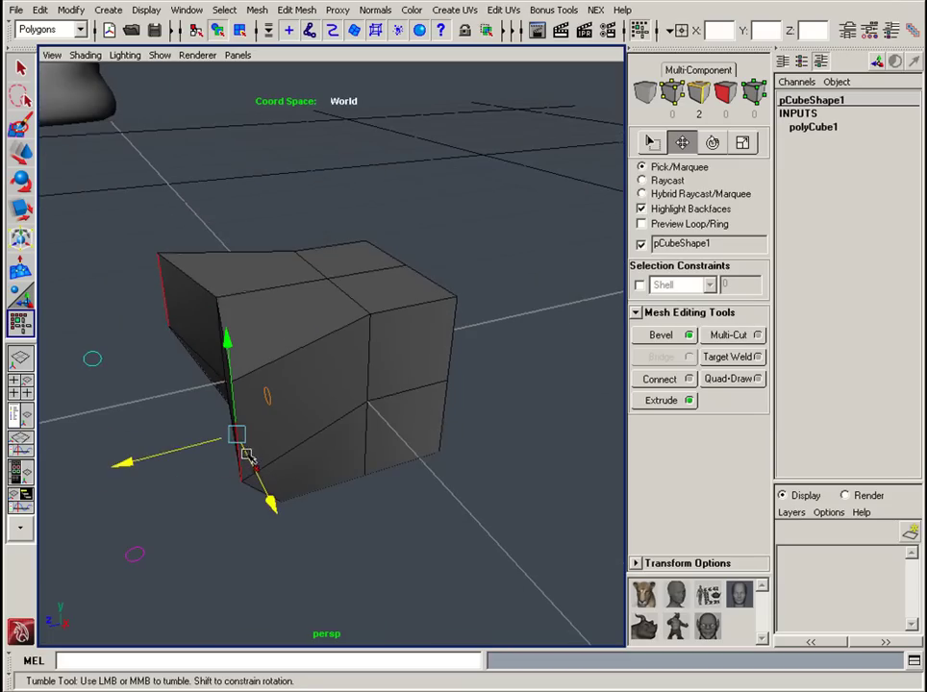
alt+drag(138, 556, 257, 483)
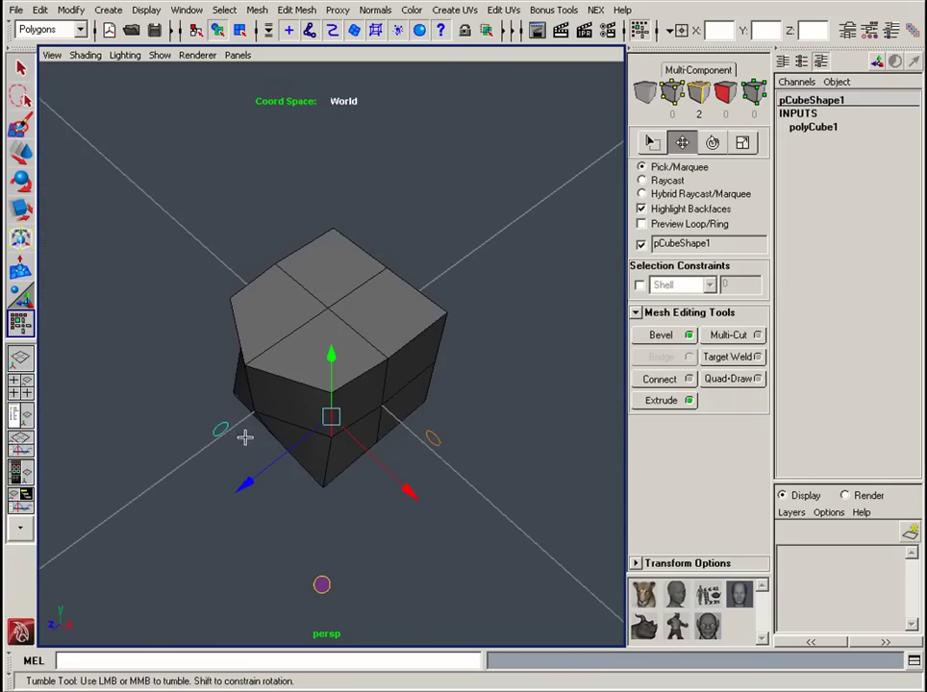
alt+drag(297, 407, 312, 366)
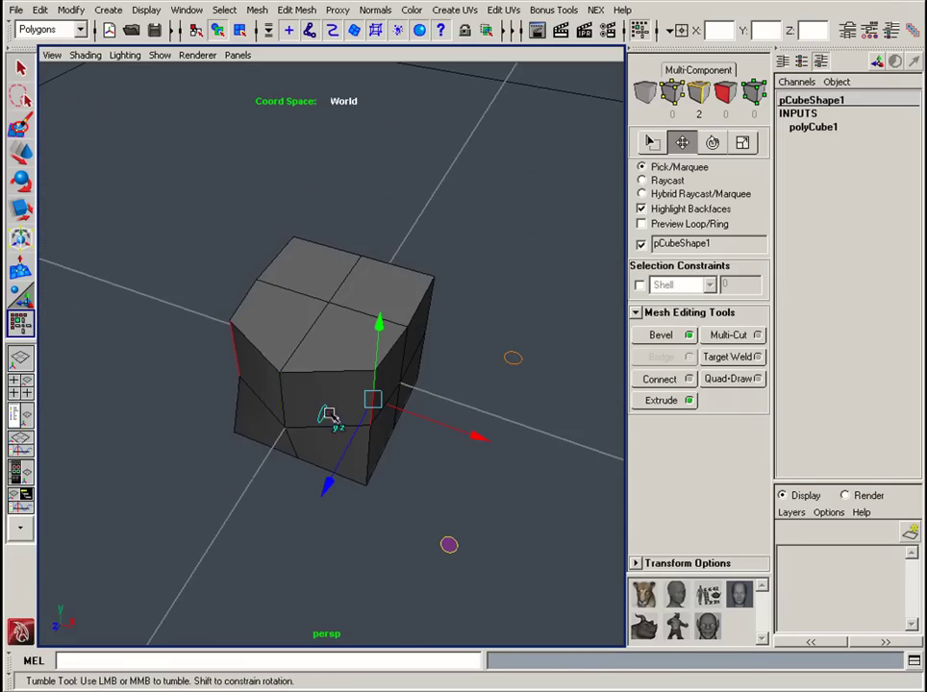
alt+drag(373, 415, 255, 414)
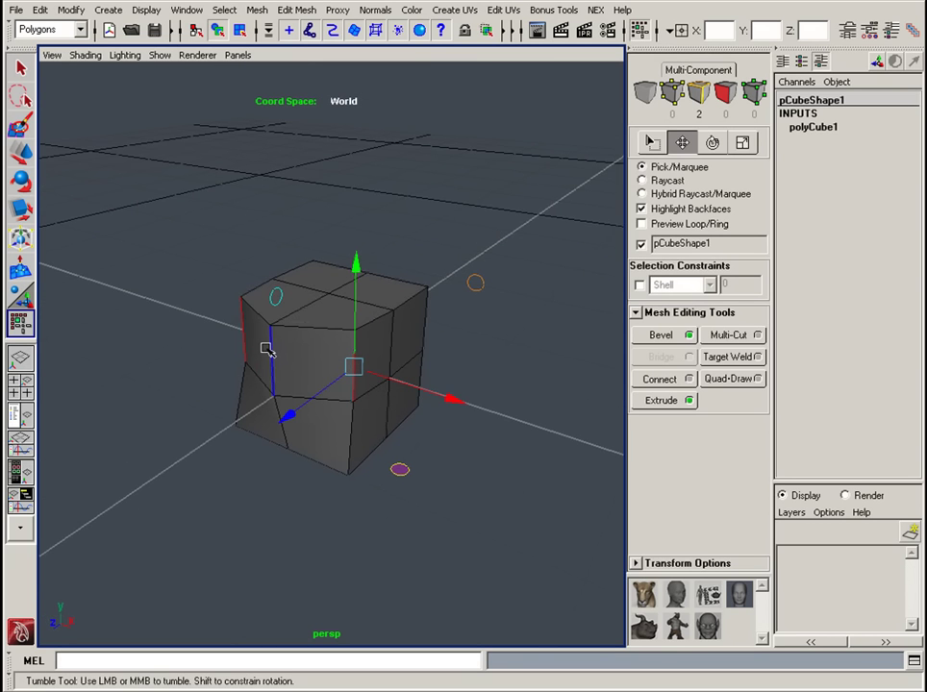